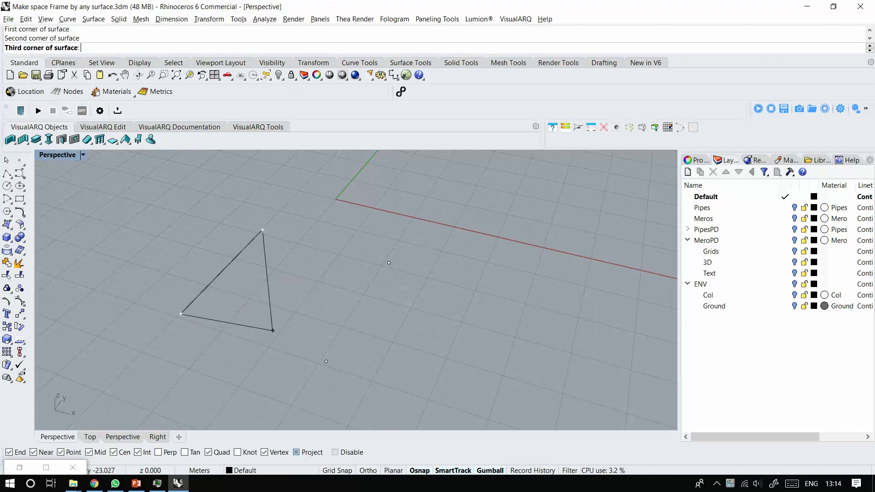
In Grasshopper, reference the four-corner surface in the definition's input surface parameter.
left_click(19, 467)
right_click(560, 248)
left_click(597, 391)
left_click(354, 318)
right_click_drag(292, 292, 360, 255)
scroll(314, 253, "up", 5)
left_click(614, 279)
scroll(614, 278, "down", 4)
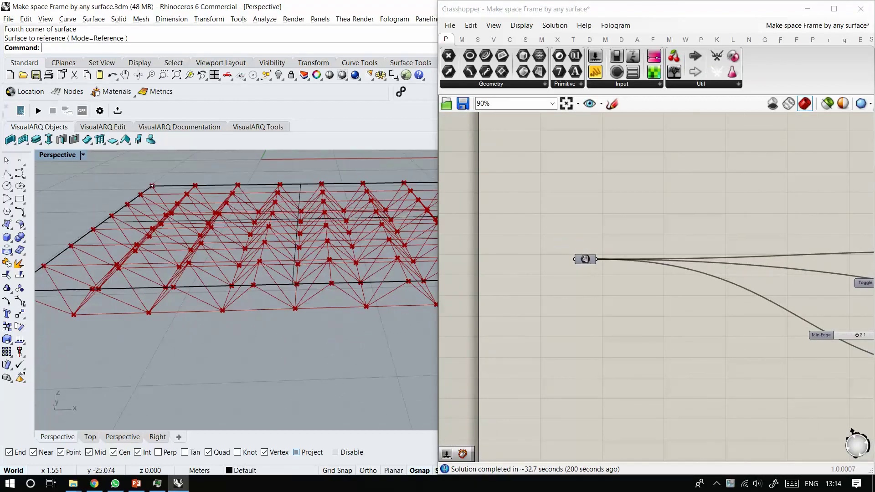
Set the Min Edge slider to 3.0 to coarsen the space frame grid.
right_click_drag(747, 314, 615, 286)
scroll(815, 328, "up", 4)
right_click_drag(319, 255, 291, 296)
scroll(236, 283, "up", 2)
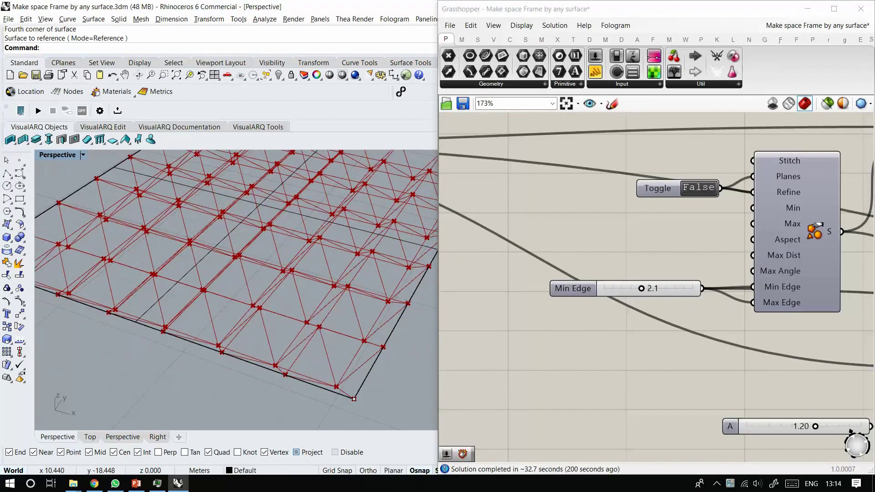
double_click(637, 288)
type("3")
key("Return")
scroll(221, 246, "down", 5)
mouse_move(221, 273)
right_mouse_down()
mouse_move(228, 214)
mouse_move(223, 273)
right_mouse_up()
scroll(223, 273, "up", 3)
scroll(235, 287, "down", 1)
Set the Min Edge slider to 2.0 and return it to 2.1.
double_click(638, 288)
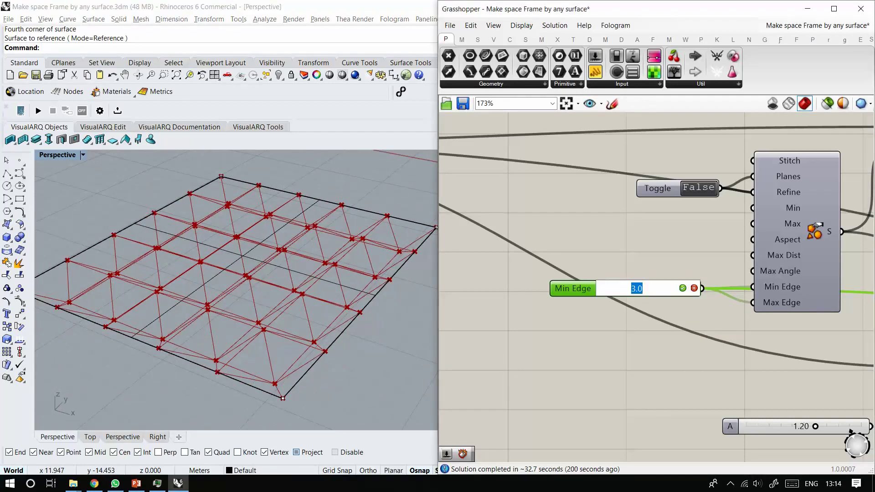
type("2")
key("Return")
right_click_drag(365, 342, 330, 264)
left_click_drag(327, 226, 354, 265)
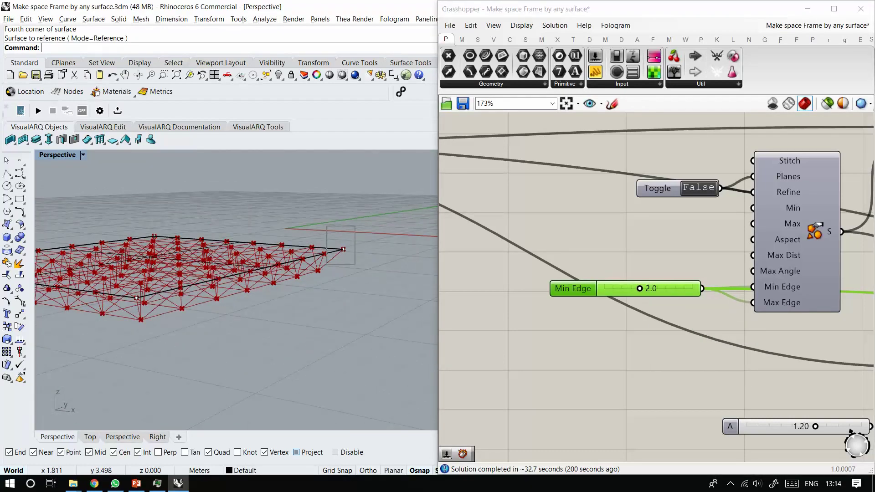
double_click(638, 288)
type("2")
Try to raise the point at one corner of the surface.
left_click(350, 278)
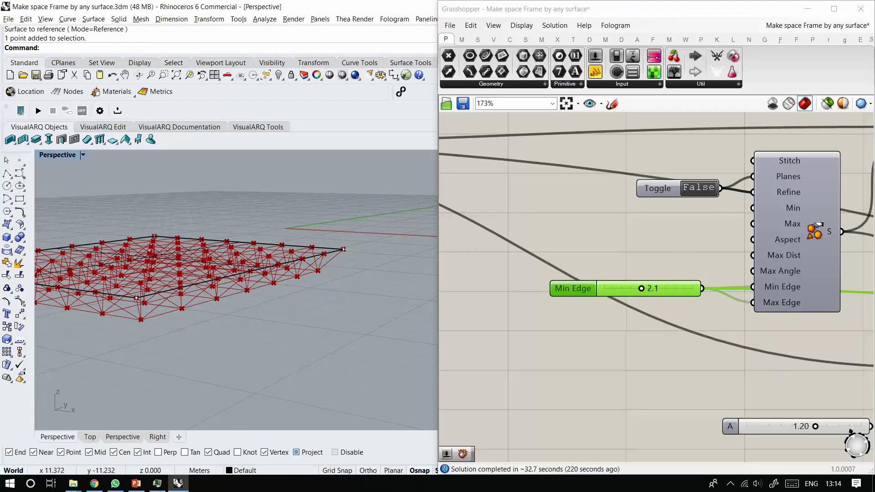
left_click_drag(342, 168, 343, 162)
scroll(330, 290, "down", 4)
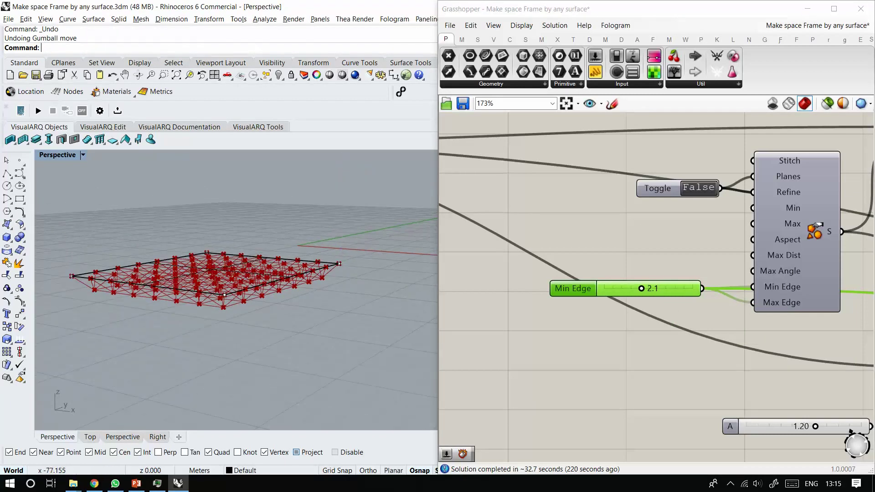
Hide the corner points while keeping the surface visible.
left_click_drag(55, 208, 393, 360)
left_click(291, 276, "ctrl")
middle_click(291, 277)
Turn on the surface's control points and raise one of its corners vertically.
left_click(173, 288)
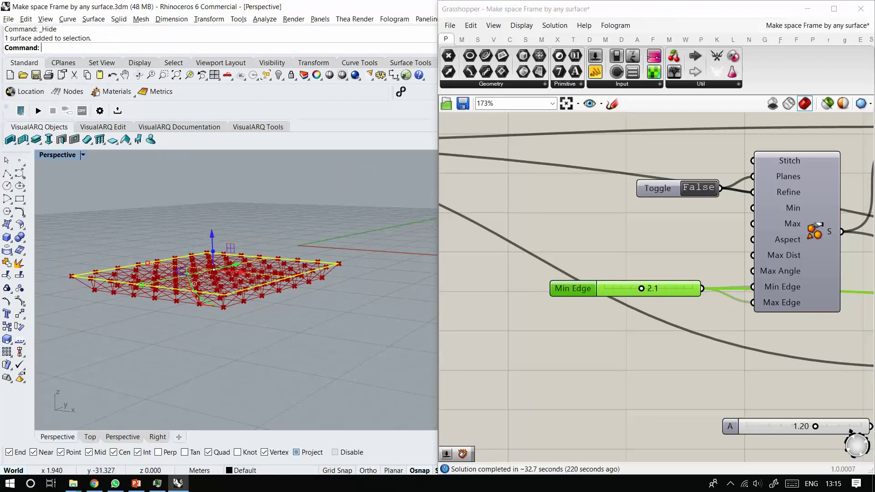
left_click(20, 301)
left_click(338, 264)
left_click_drag(338, 227, 338, 174)
right_click_drag(292, 214, 273, 274)
right_click_drag(218, 278, 280, 272, "shift")
Raise the surface's opposite corner to give the space frame a twisted shape.
left_click(138, 284)
left_click_drag(131, 253, 120, 201)
left_click(97, 276)
right_click_drag(98, 276, 73, 283)
left_click_drag(148, 206, 74, 225)
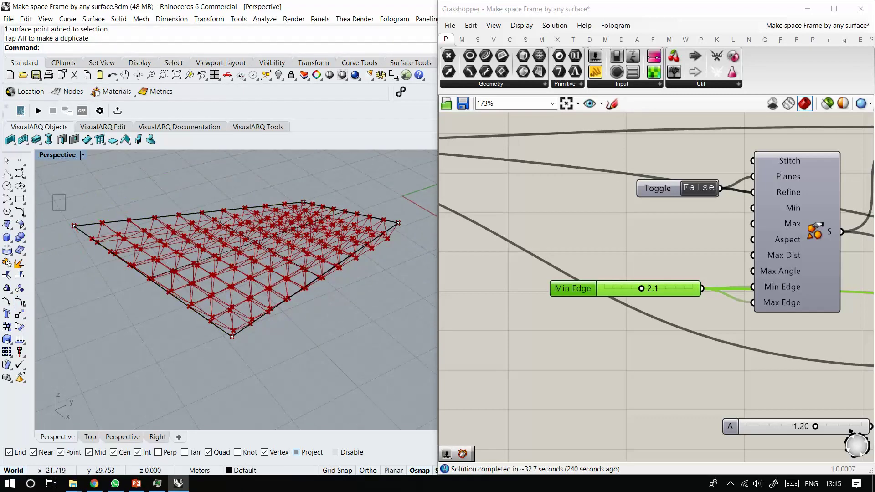
left_click_drag(187, 194, 188, 195)
left_click(196, 365)
right_click_drag(196, 364, 218, 378)
scroll(219, 318, "up", 2)
right_click_drag(218, 319, 246, 337)
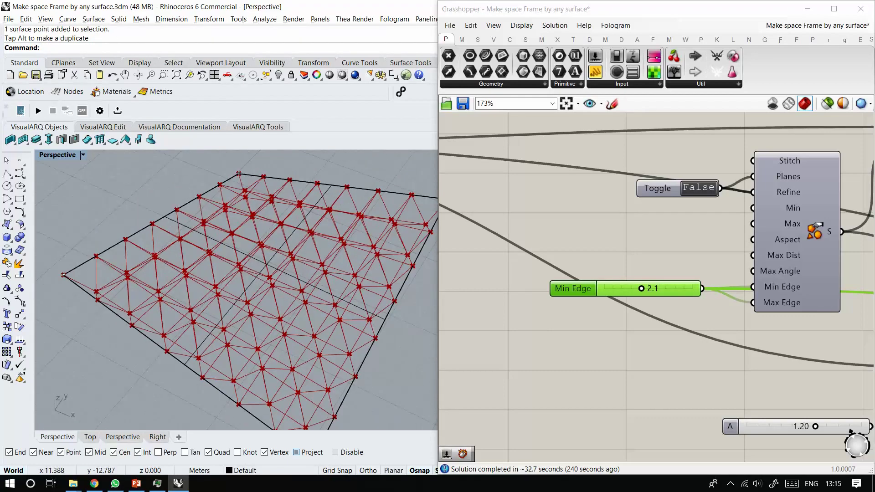
Move the whole surface upward above the ground plane.
right_click_drag(578, 346, 670, 344)
right_click_drag(255, 337, 273, 292)
scroll(273, 291, "down", 5)
left_click_drag(401, 358, 192, 227)
left_click_drag(294, 246, 294, 189)
left_click(273, 347)
scroll(291, 273, "up", 2)
right_click_drag(273, 346, 301, 318)
scroll(328, 342, "down", 8)
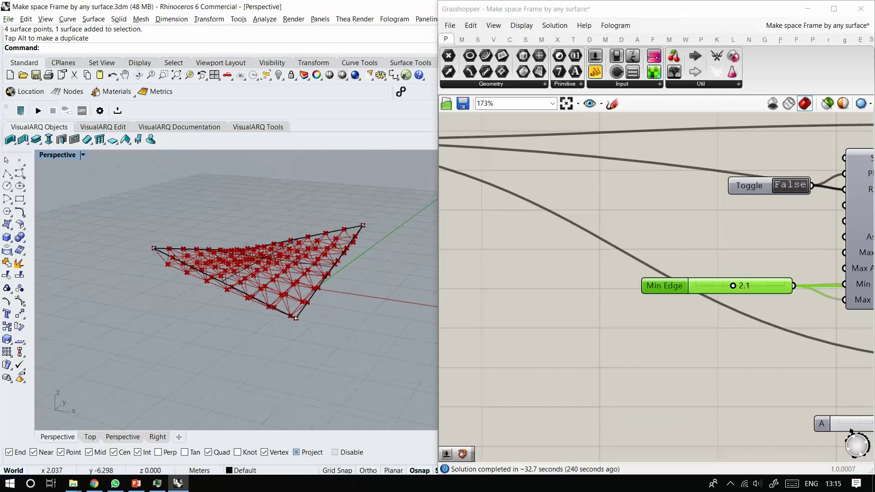
Delete the edited surface and show the hidden objects again.
left_click_drag(392, 360, 205, 248)
key("Delete")
middle_click(250, 311)
left_click(238, 306)
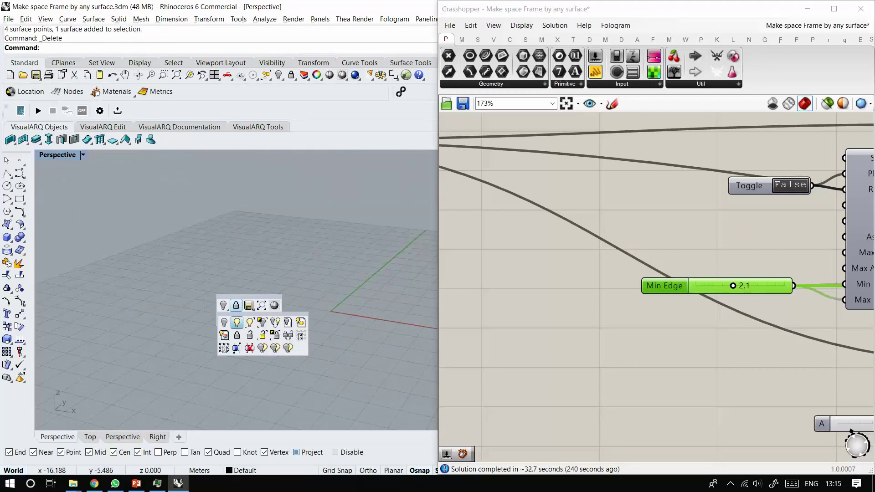
left_click(237, 322)
Reference the unhidden raised surface in the Grasshopper surface parameter and delete the four points beneath it.
left_click(305, 309)
scroll(767, 353, "down", 5)
right_click_drag(481, 250, 639, 253)
scroll(638, 246, "up", 1)
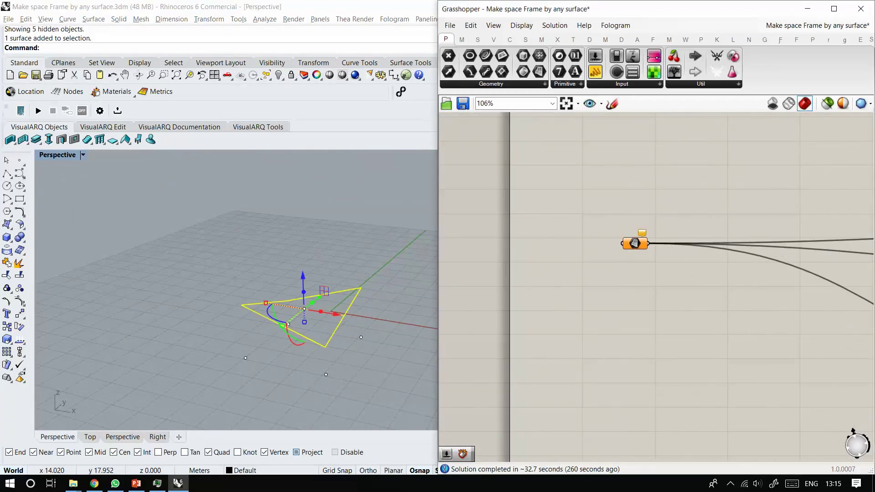
right_click(638, 243)
left_click(680, 390)
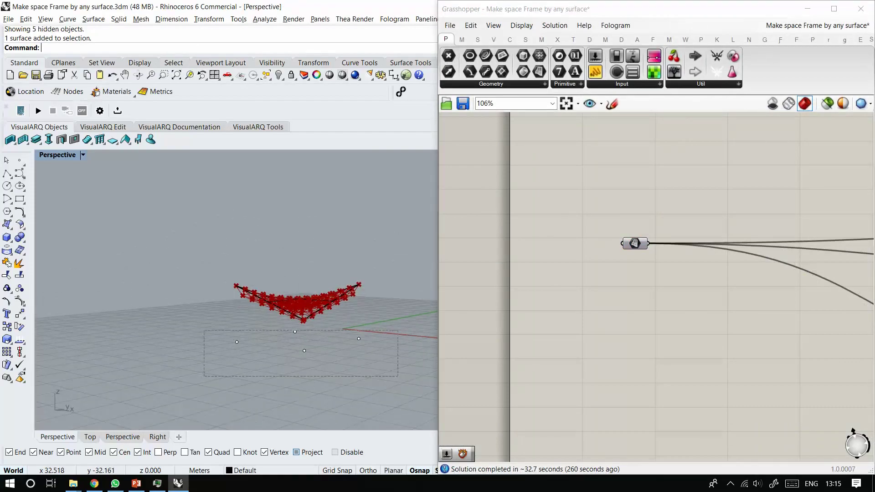
right_click_drag(255, 255, 237, 230)
scroll(228, 219, "up", 2)
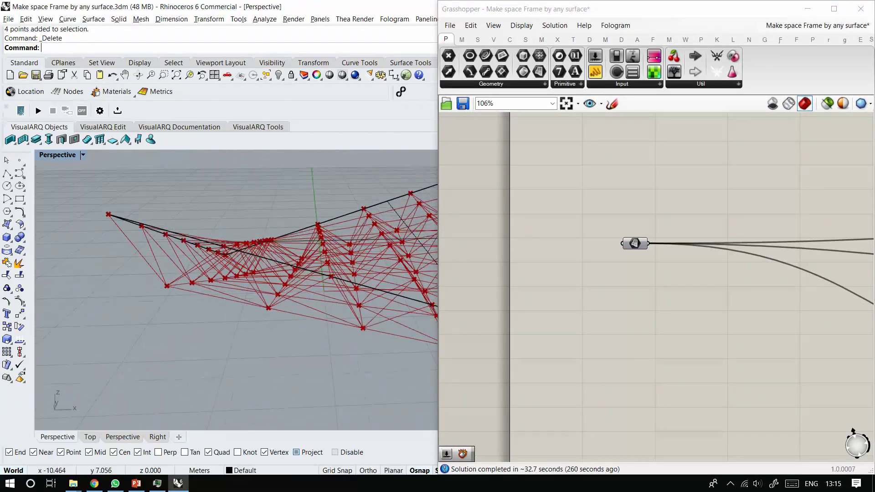
Set the 3D and Grid Pipes toggles to True in the Grasshopper definition.
scroll(637, 246, "down", 4)
right_click_drag(660, 249, 483, 249)
right_click_drag(729, 269, 514, 268)
scroll(515, 268, "down", 3)
scroll(714, 274, "up", 11)
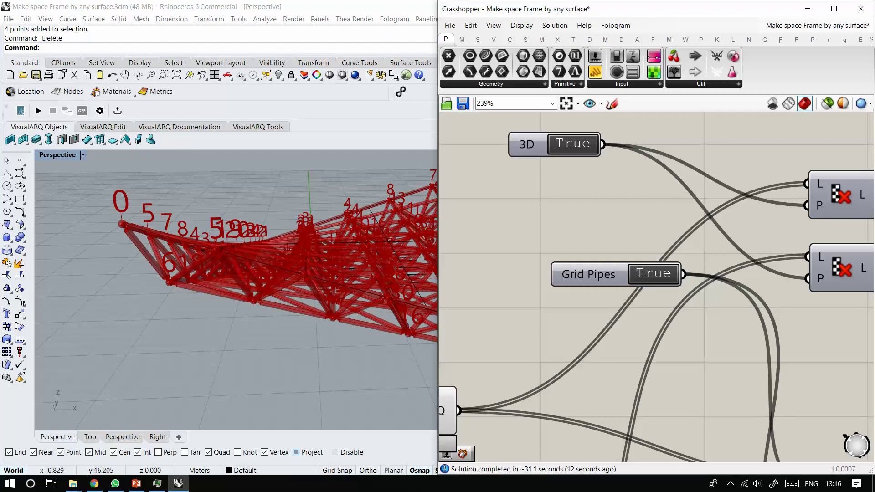
Examine the previewed pipes, ball joints and number labels of the space frame up close and from afar.
right_click_drag(219, 255, 205, 292)
scroll(182, 205, "down", 6)
scroll(132, 212, "up", 10)
right_click_drag(137, 219, 182, 228)
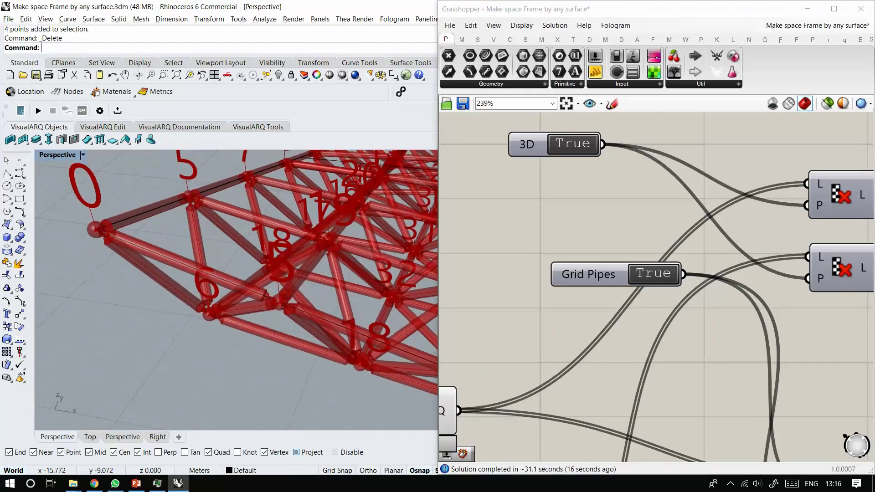
scroll(223, 318, "up", 6)
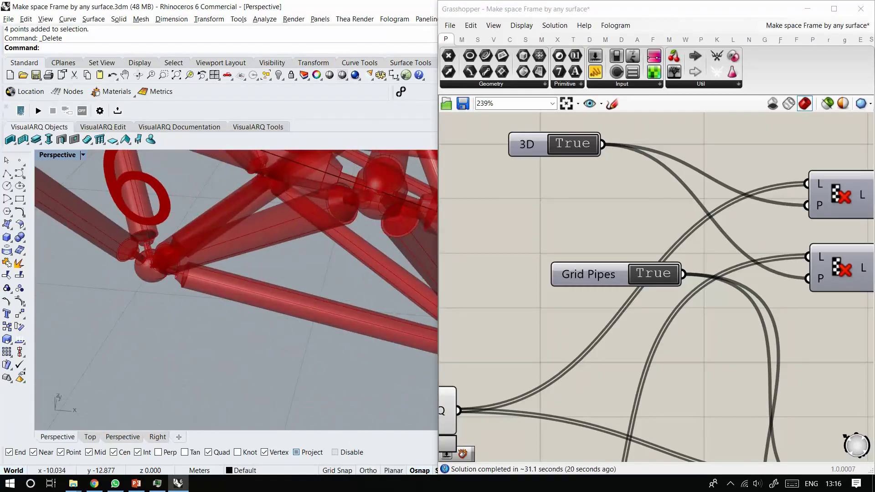
scroll(223, 282, "down", 15)
right_click_drag(273, 291, 266, 267)
scroll(200, 346, "down", 9)
Box-select a group of components farther along the Grasshopper definition and return to the Rhino window.
scroll(693, 285, "down", 10)
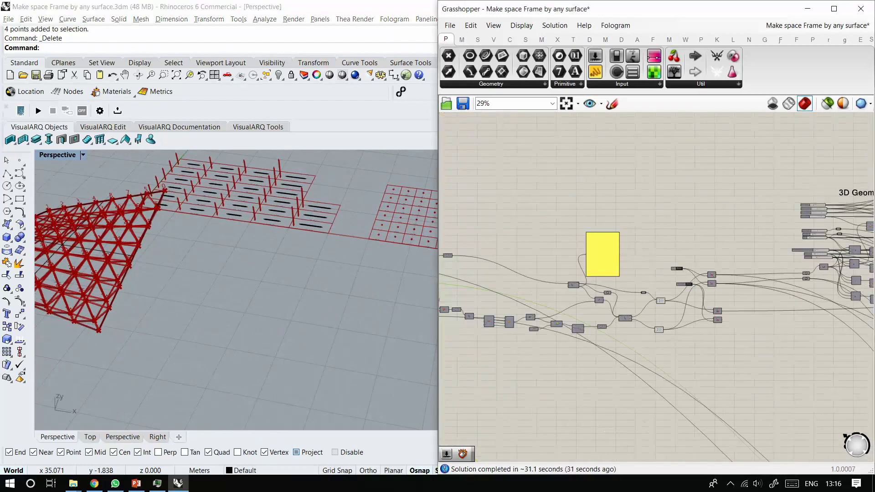
scroll(656, 287, "down", 5)
scroll(709, 247, "up", 7)
scroll(710, 248, "down", 6)
right_click_drag(710, 247, 553, 234)
scroll(778, 281, "up", 11)
right_click_drag(808, 340, 739, 315)
left_click_drag(714, 195, 637, 378)
left_click(806, 8)
Turn on all layers from Pipes to Ground and set the Perspective viewport to Rendered display.
left_click(747, 208)
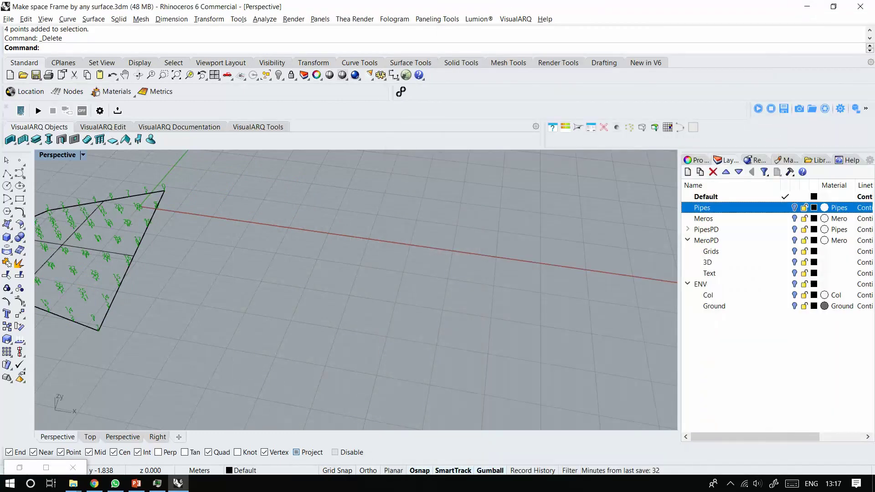
left_click(785, 306, "shift")
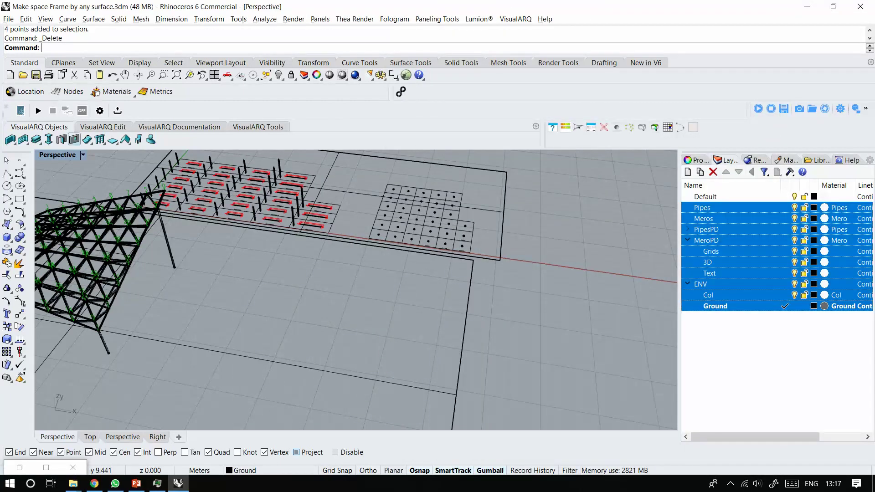
left_click(83, 154)
left_click(123, 150)
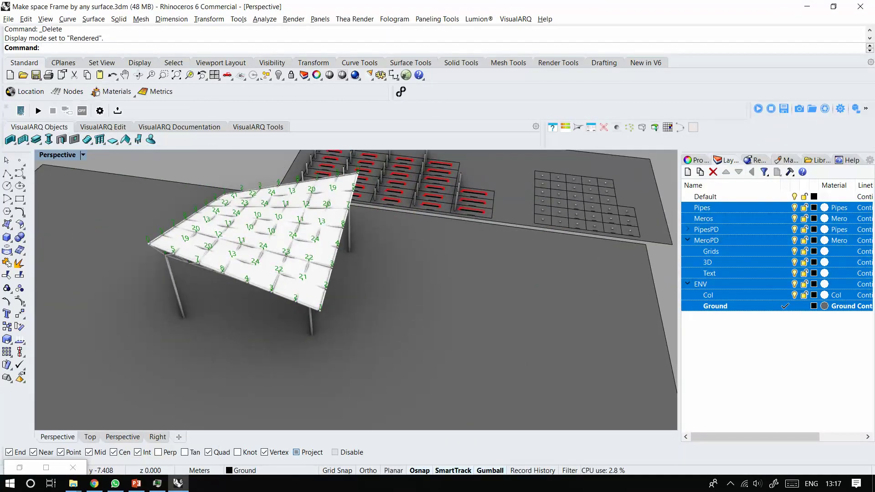
Hide the surface covering the rendered space frame.
scroll(255, 220, "up", 1)
left_click(256, 220)
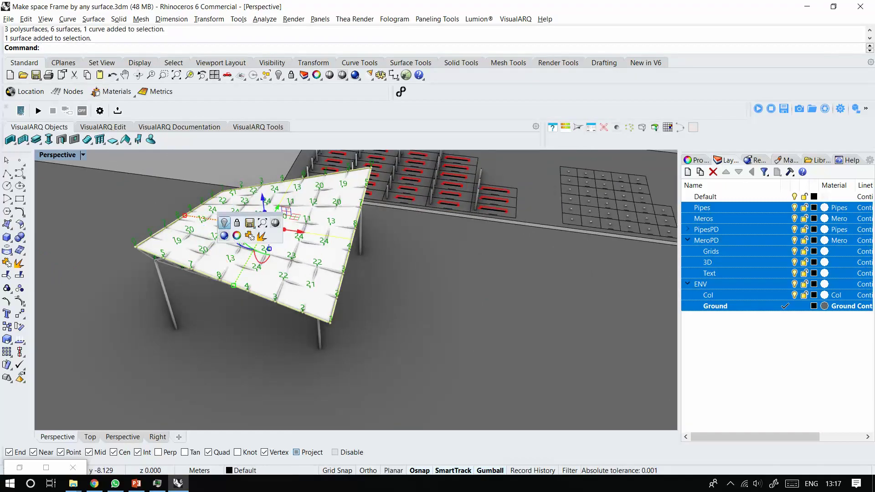
left_click(223, 222)
Examine the rendered space frame and the pipe and node layout grids on the ground.
scroll(234, 237, "up", 5)
right_click_drag(242, 246, 257, 176)
scroll(258, 227, "up", 2)
right_click_drag(257, 228, 321, 205)
scroll(356, 227, "down", 2)
scroll(510, 200, "up", 4)
right_click_drag(511, 201, 530, 202)
scroll(355, 273, "down", 5)
right_click_drag(355, 273, 347, 346)
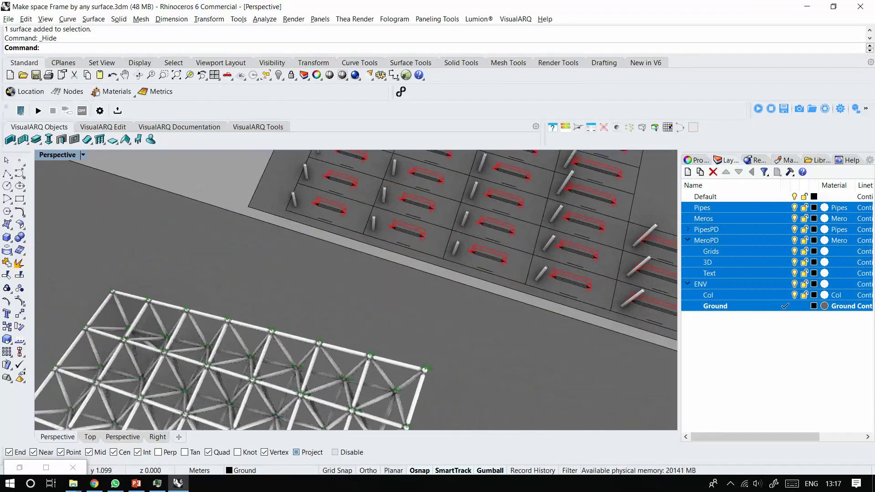
scroll(569, 246, "up", 4)
scroll(355, 237, "down", 7)
right_click_drag(547, 255, 319, 255, "shift")
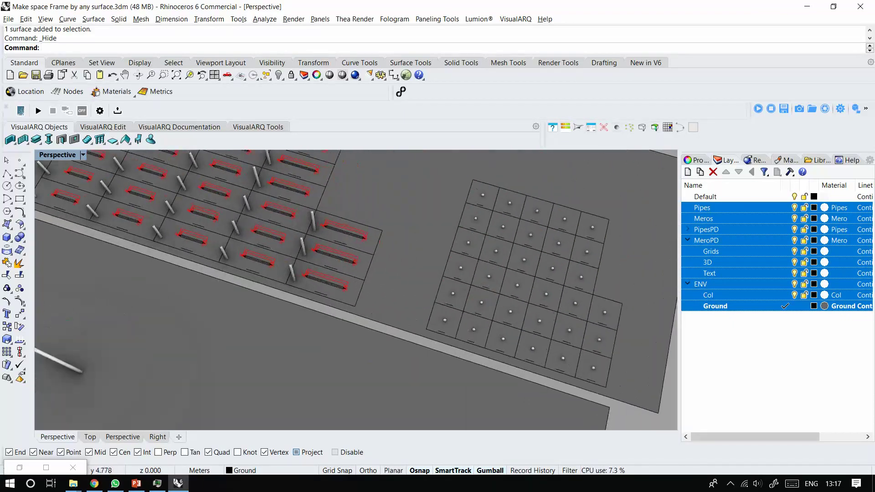
scroll(486, 299, "up", 10)
scroll(486, 299, "down", 4)
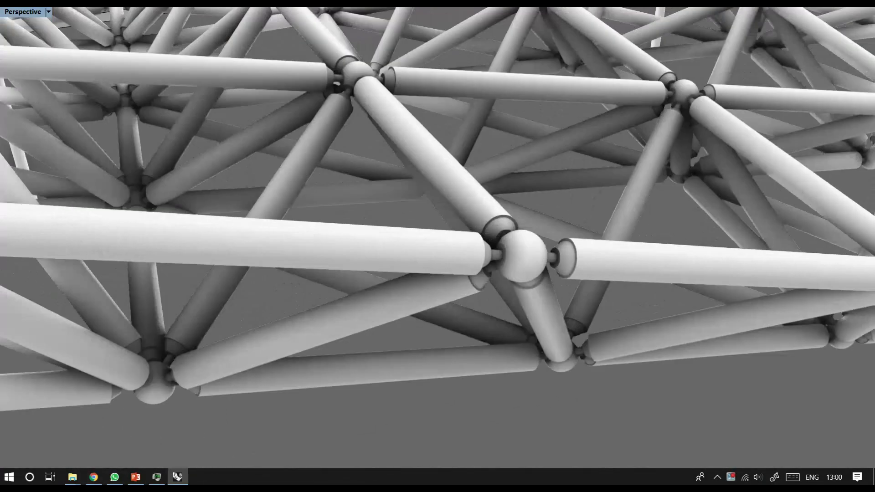
Pull a ball connector upward out of its joint to expose the pipe ends.
scroll(485, 237, "up", 3)
left_click_drag(557, 248, 558, 63)
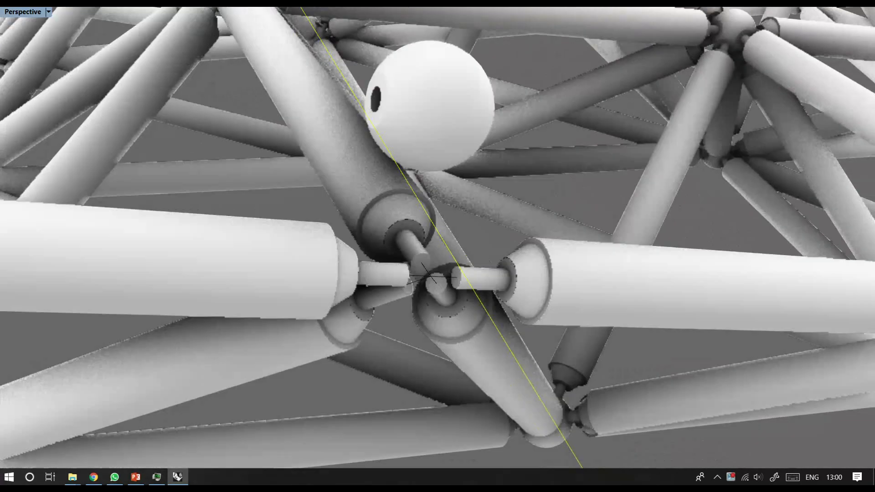
right_click_drag(456, 246, 428, 246)
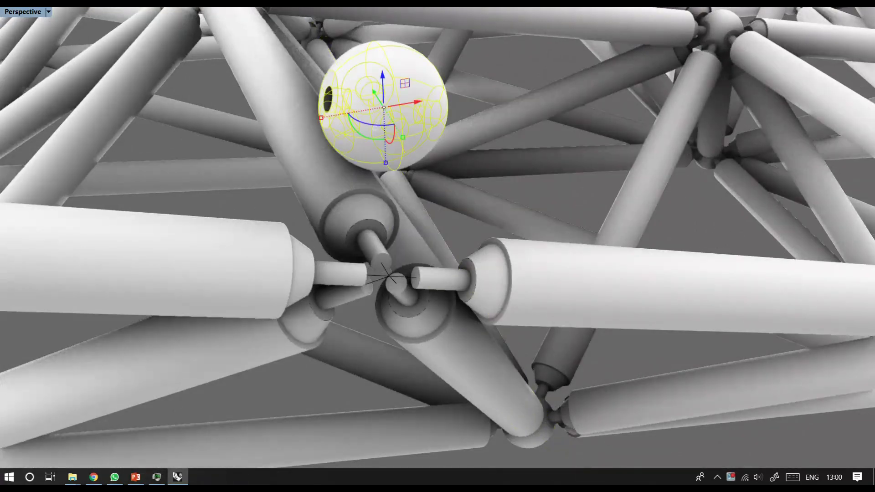
Leave the full-screen viewport and bring the whole space frame into view in the standard window.
left_click(843, 2)
left_click(742, 47)
double_click(379, 148)
scroll(205, 273, "up", 2)
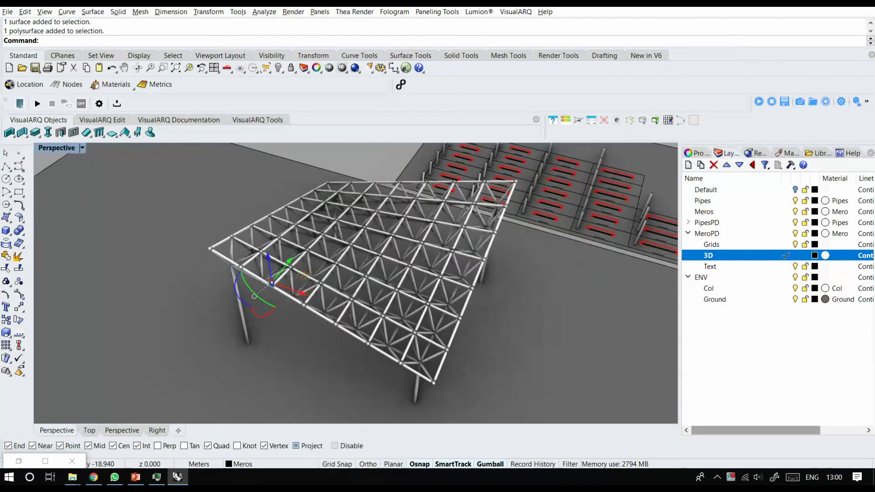
Lift a ball connector out of the frame to inspect its drilled holes up close, and undo the move.
scroll(272, 283, "up", 10)
key("ctrl+z")
left_click_drag(276, 266, 270, 206)
type("zs")
key("Return")
right_click_drag(269, 206, 123, 146)
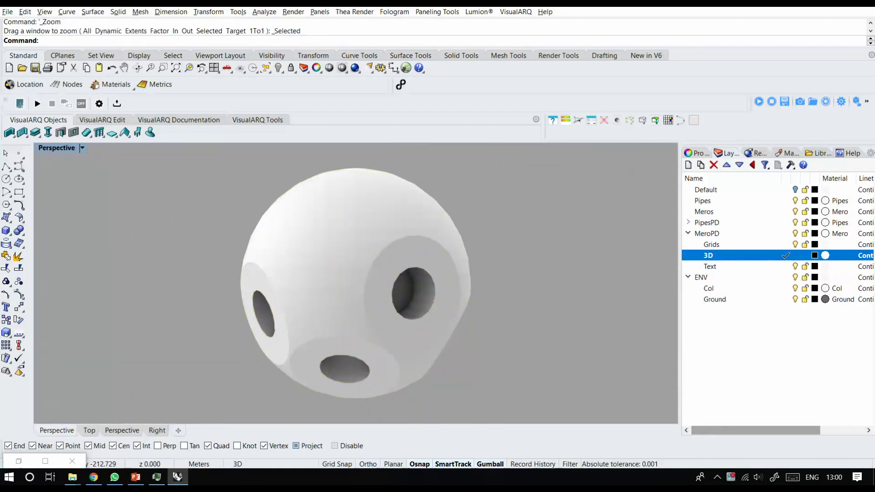
right_click_drag(255, 255, 337, 305)
key("ctrl+z")
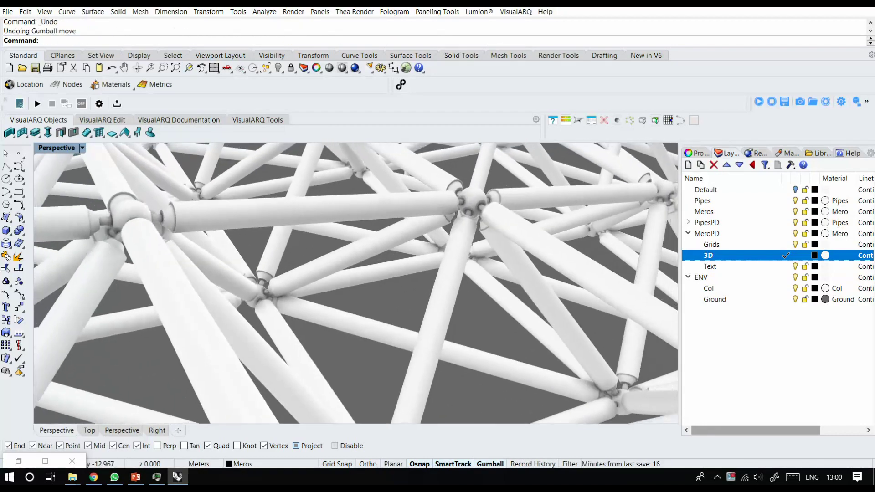
Lift another ball connector above its joint, zoom to it to inspect its holes, and undo the move.
left_click(132, 210)
right_click_drag(133, 211, 218, 266, "shift")
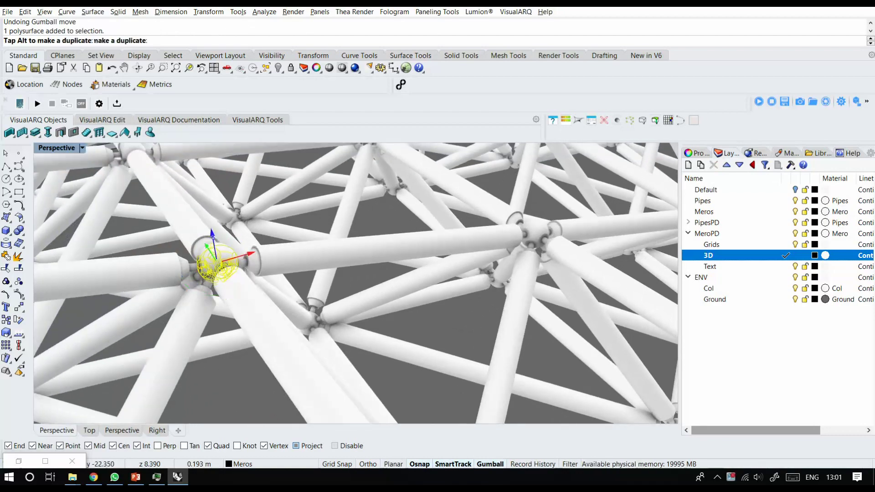
left_click_drag(213, 235, 200, 164)
left_click(175, 68)
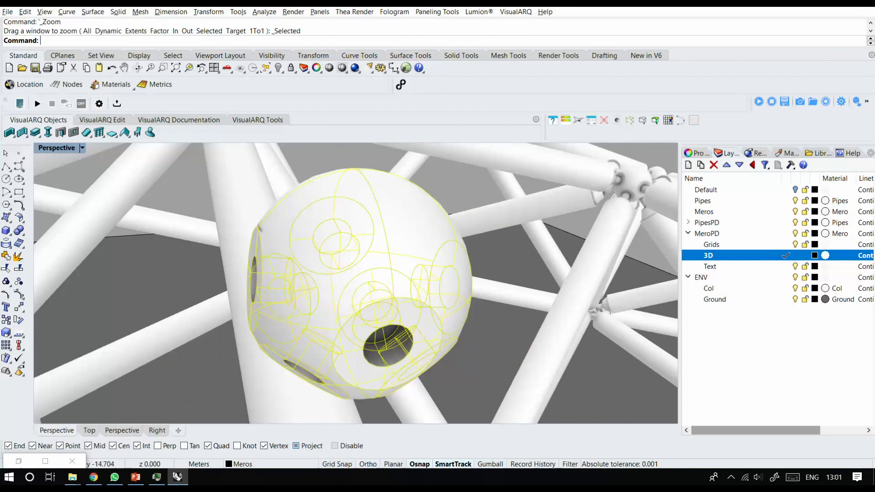
right_click_drag(387, 350, 515, 353)
left_click(522, 358)
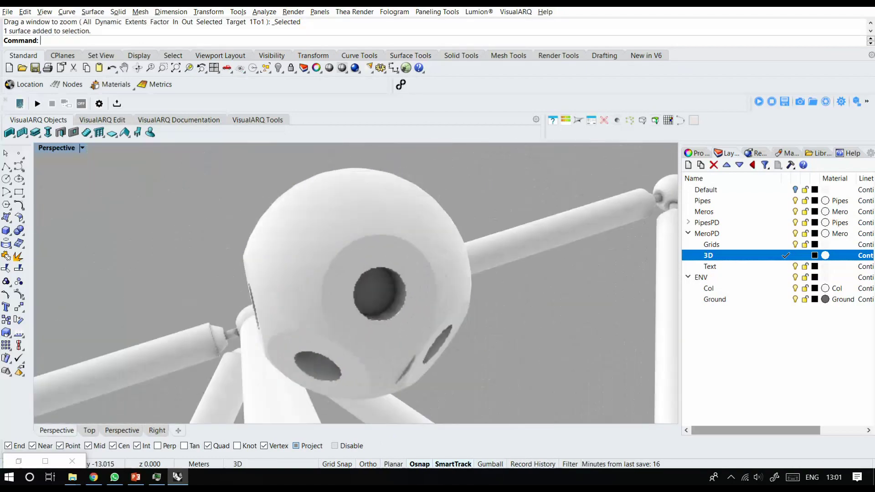
key("ctrl+z")
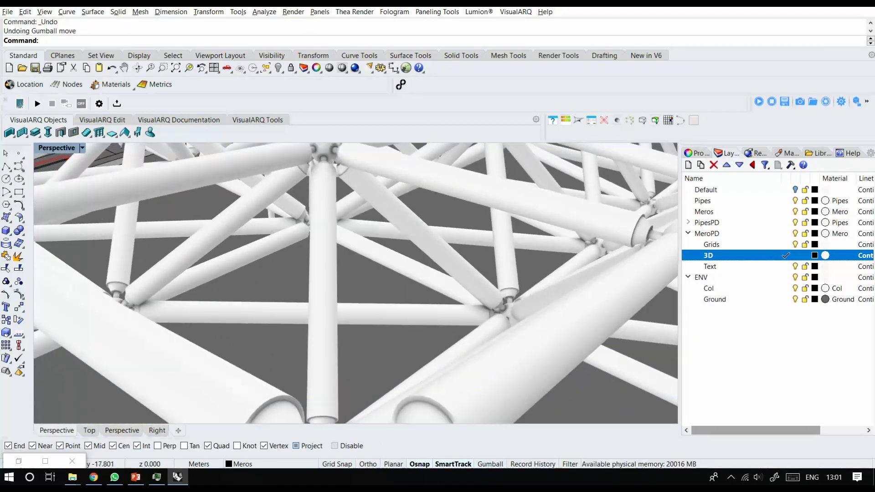
scroll(356, 282, "down", 5)
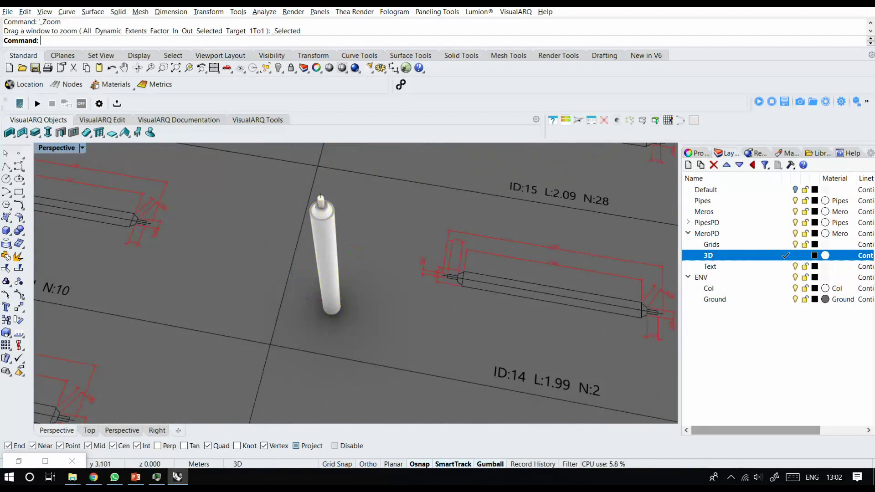
Examine the upright 3D pipes beside their dimensioned drawings in the pipe layout, around cells ID:14 and ID:15.
right_click_drag(356, 255, 364, 319)
scroll(356, 219, "up", 8)
mouse_move(476, 173)
right_mouse_down("shift")
mouse_move(356, 219)
mouse_move(240, 228)
right_mouse_up("shift")
scroll(329, 269, "down", 3)
right_click_drag(396, 337, 409, 276, "shift")
scroll(412, 282, "down", 11)
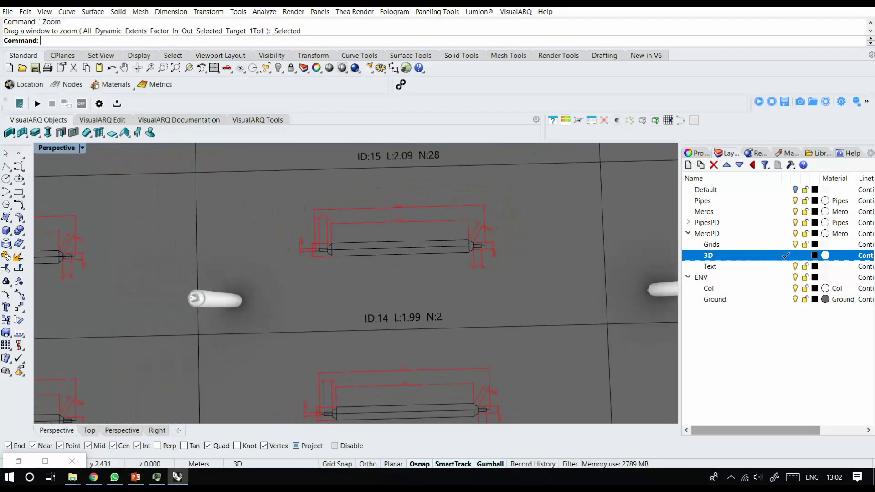
scroll(355, 282, "down", 4)
right_click_drag(282, 260, 392, 253, "shift")
right_click_drag(365, 300, 360, 227)
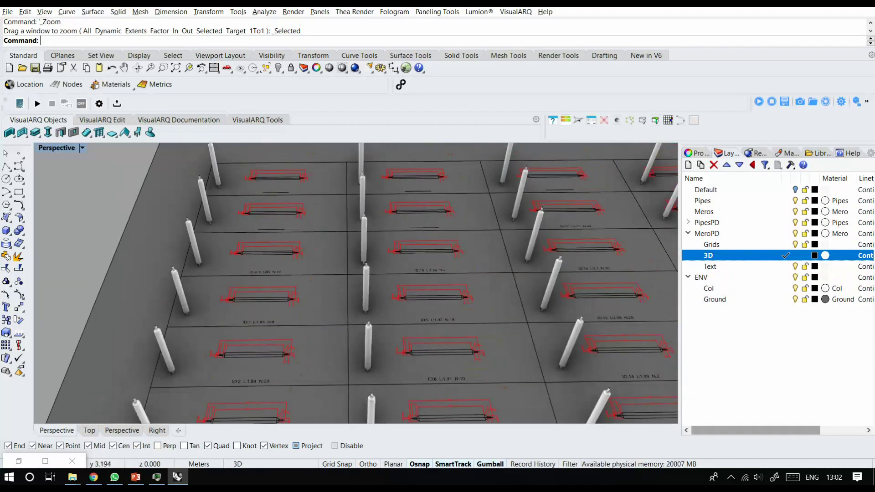
Move over to the ball connector layout and inspect the drilled holes of the connector in cell ID:19 up close.
scroll(355, 273, "down", 2)
right_click_drag(437, 282, 328, 255, "shift")
scroll(255, 315, "down", 4)
right_click_drag(588, 282, 242, 294, "shift")
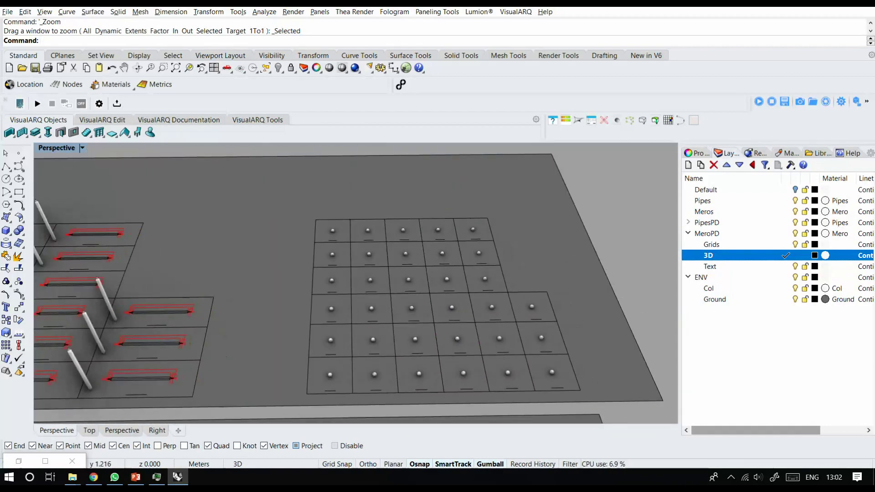
scroll(455, 337, "up", 7)
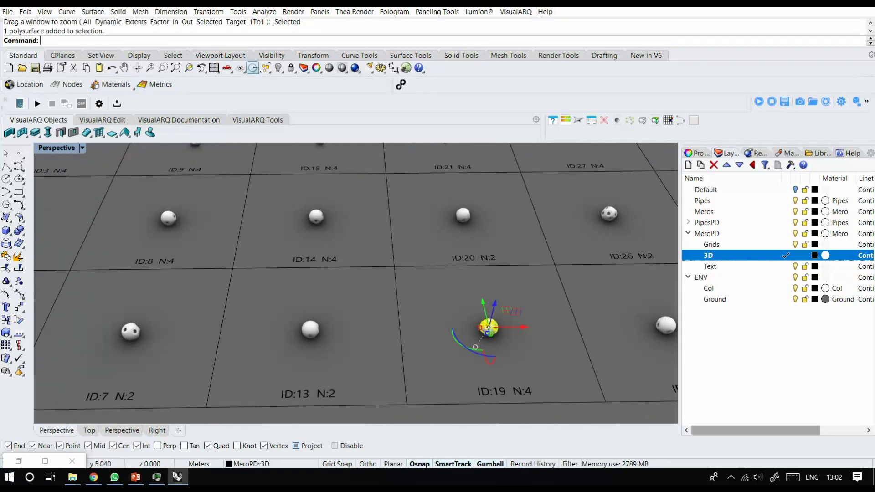
left_click(188, 68)
key("Escape")
scroll(433, 246, "down", 5)
right_click_drag(432, 255, 300, 187)
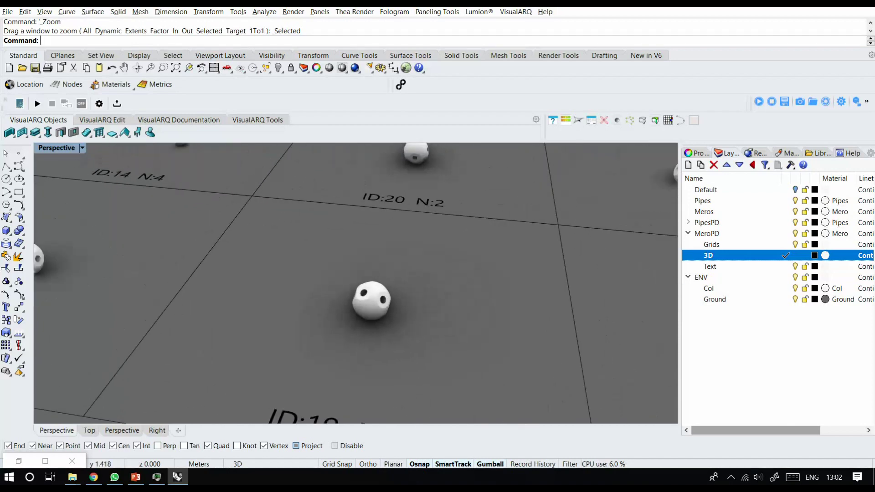
Inspect the ball connectors in cells ID:25 and ID:31 up close and leave nothing selected.
scroll(273, 274, "down", 2)
right_click_drag(237, 255, 264, 283)
left_click(263, 282)
scroll(269, 283, "up", 7)
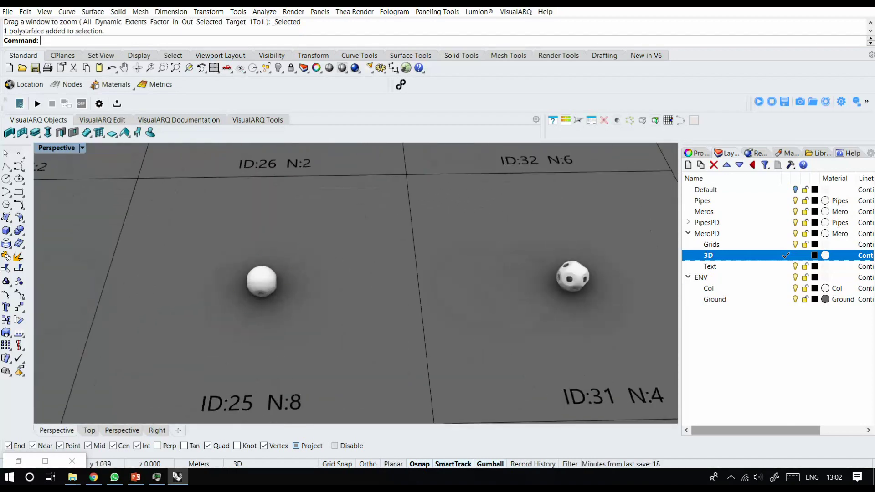
key("Escape")
Bring the whole space frame and the part layouts behind it into one perspective view.
scroll(433, 273, "down", 14)
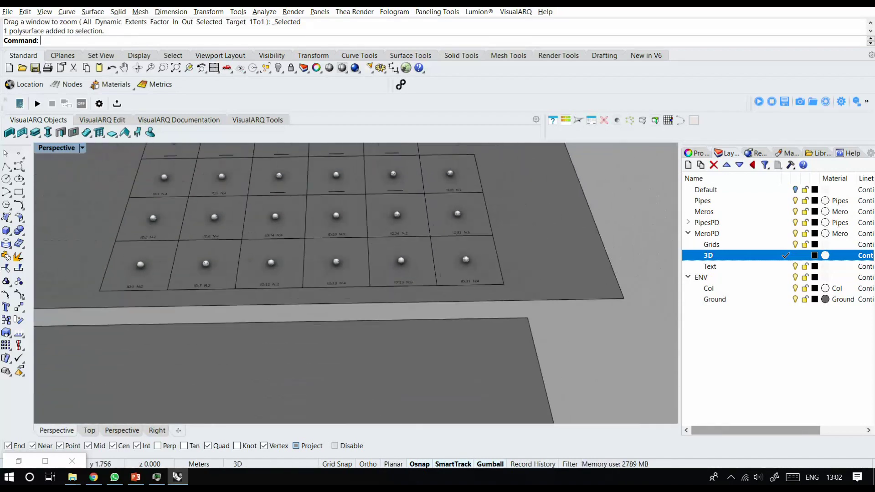
right_click_drag(424, 255, 455, 330, "shift")
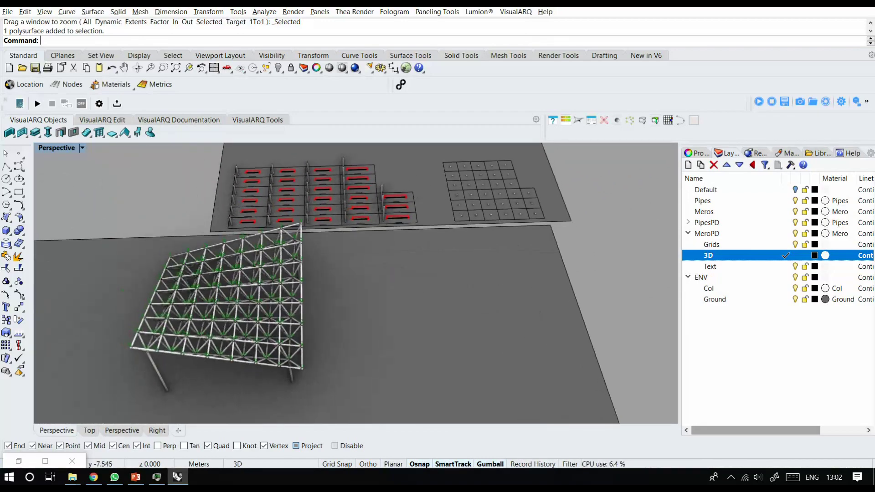
right_click_drag(400, 273, 367, 294)
Restore the Grasshopper window, maximize it and show the start of the space frame definition.
left_click(19, 461)
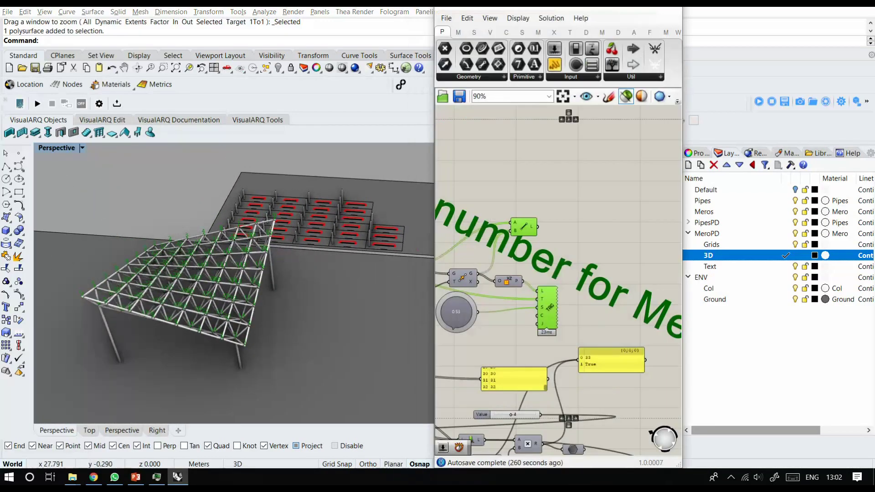
left_click(641, 7)
scroll(419, 241, "down", 12)
scroll(160, 178, "up", 11)
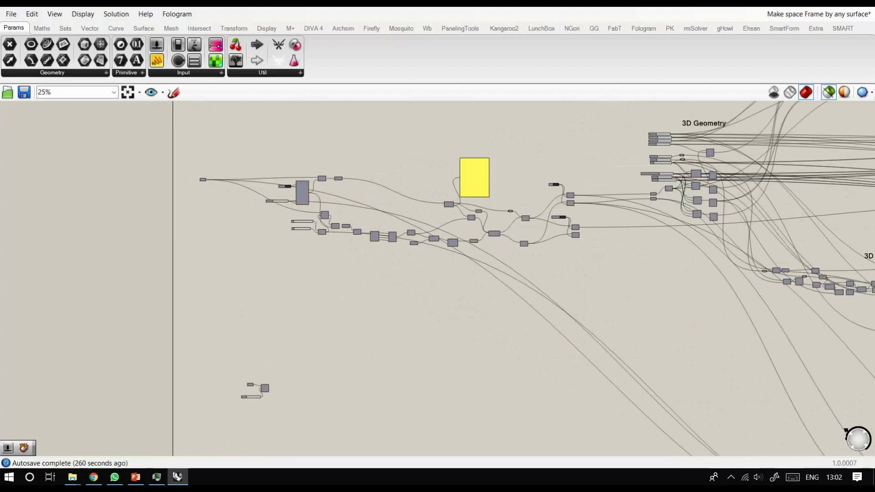
scroll(377, 293, "down", 7)
scroll(337, 310, "up", 7)
Look through the definition from its input components past the 3D Grid Pipe and Create Views groups to Generate 2D.
right_click_drag(369, 296, 110, 311)
right_click_drag(546, 273, 155, 354)
right_click_drag(569, 282, 367, 292)
right_click_drag(638, 387, 98, 151)
right_click_drag(615, 205, 246, 331)
right_click_drag(615, 237, 69, 318)
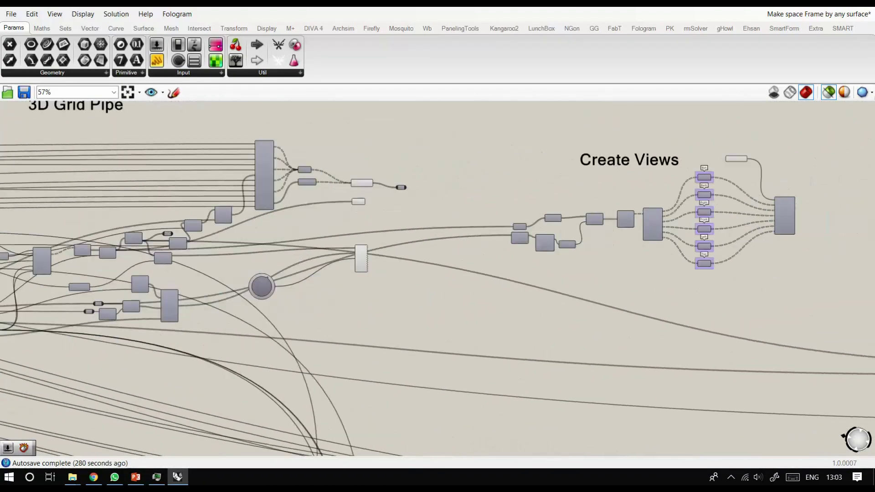
right_click_drag(569, 364, 383, 224)
right_click_drag(843, 296, 108, 179)
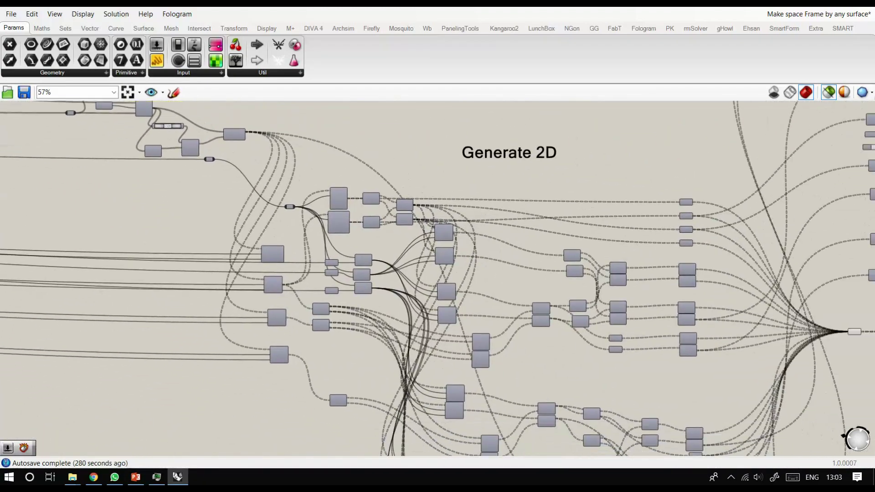
right_click_drag(820, 228, 492, 225)
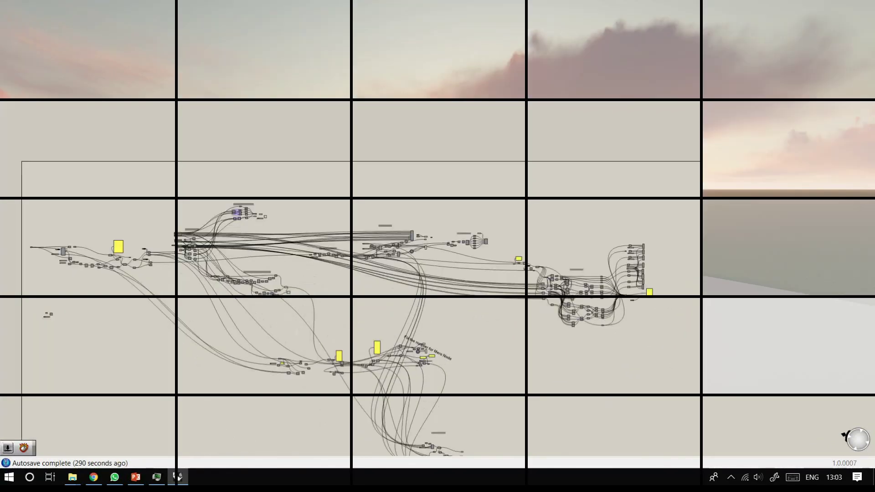